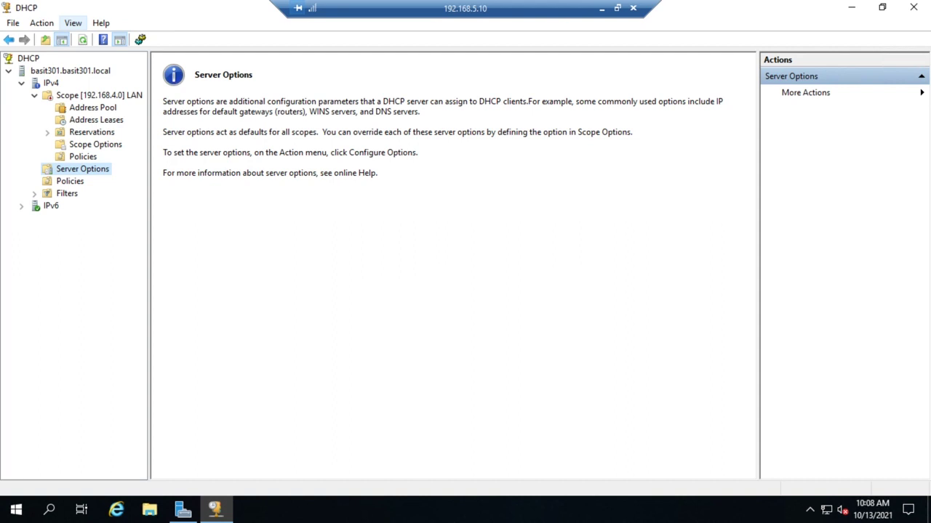
# - Open the IPv6 node to show its Add a Scope page
pyautogui.click(21, 205)
# - Expand IPv6 and open Configure Options for its Server Options
pyautogui.click(45, 207)
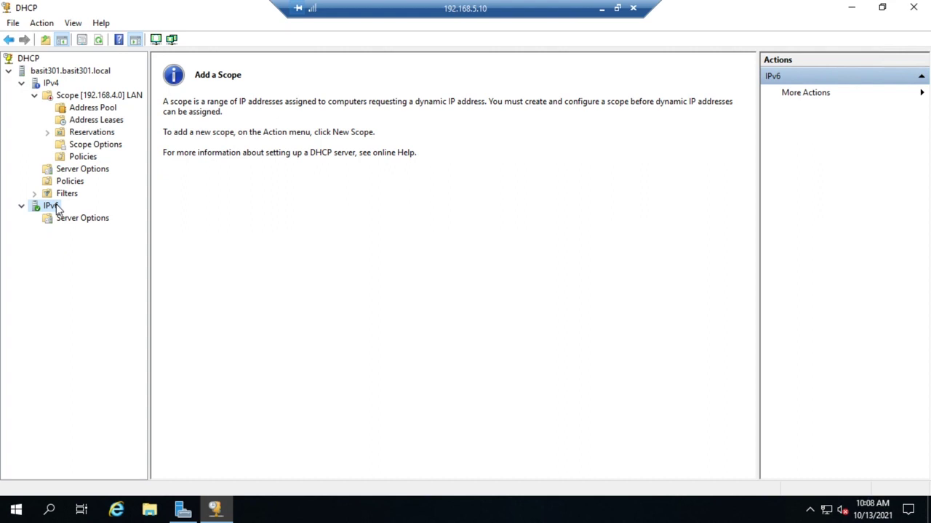
pyautogui.click(82, 219)
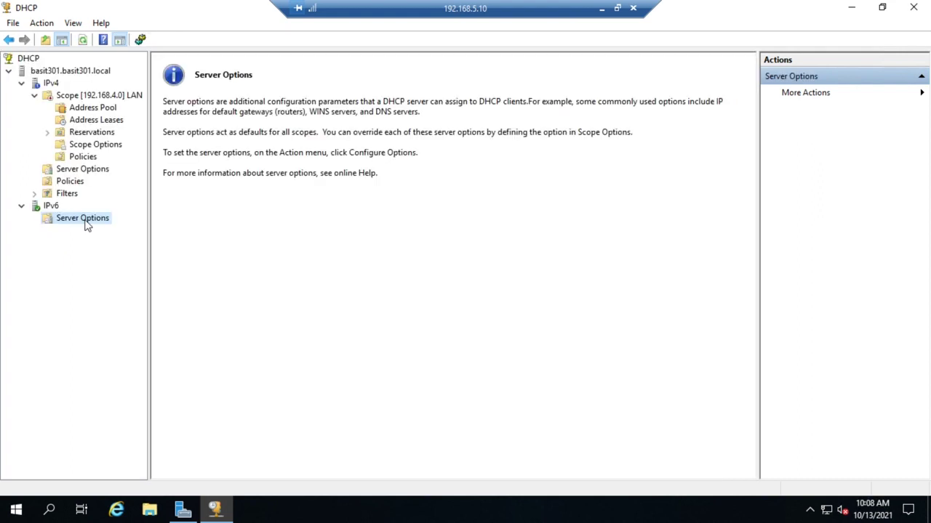
pyautogui.rightClick(85, 225)
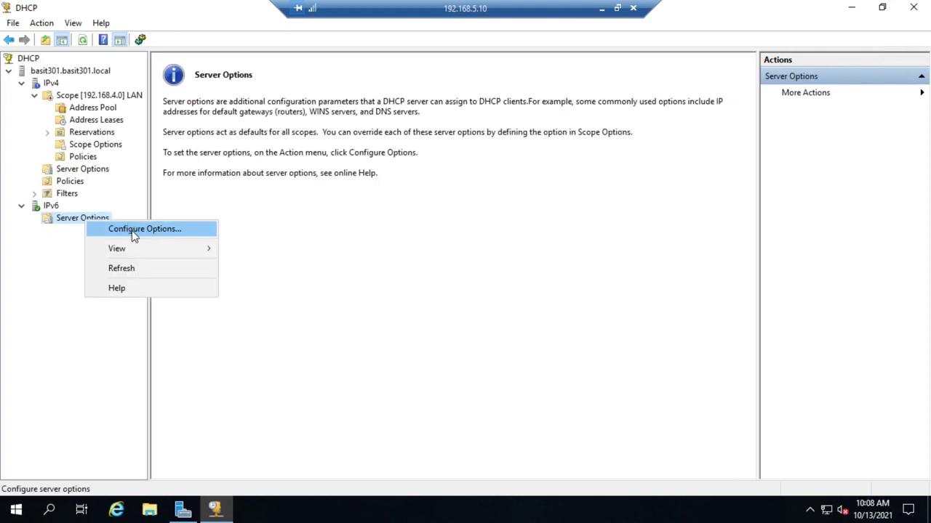
pyautogui.click(134, 232)
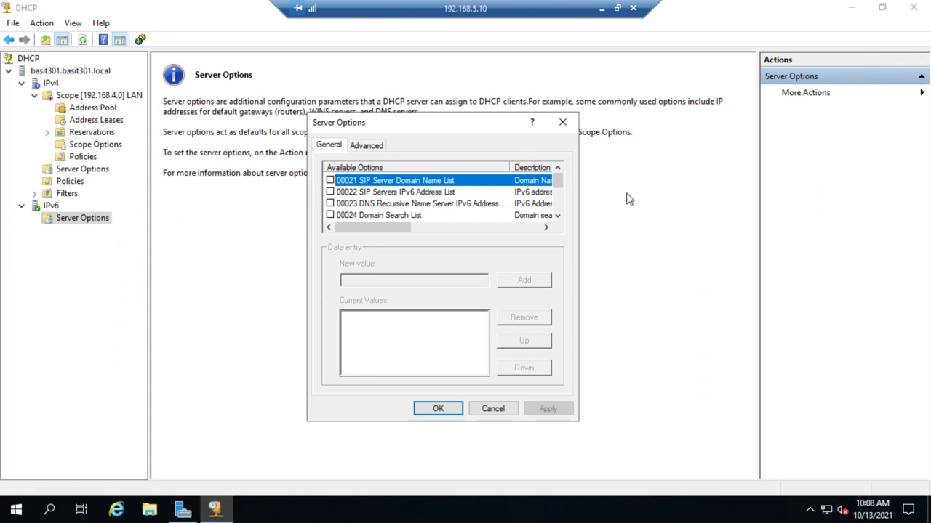
# - Tick 00023 DNS Recursive Name Server, browse the option list, then cancel without saving
pyautogui.click(362, 205)
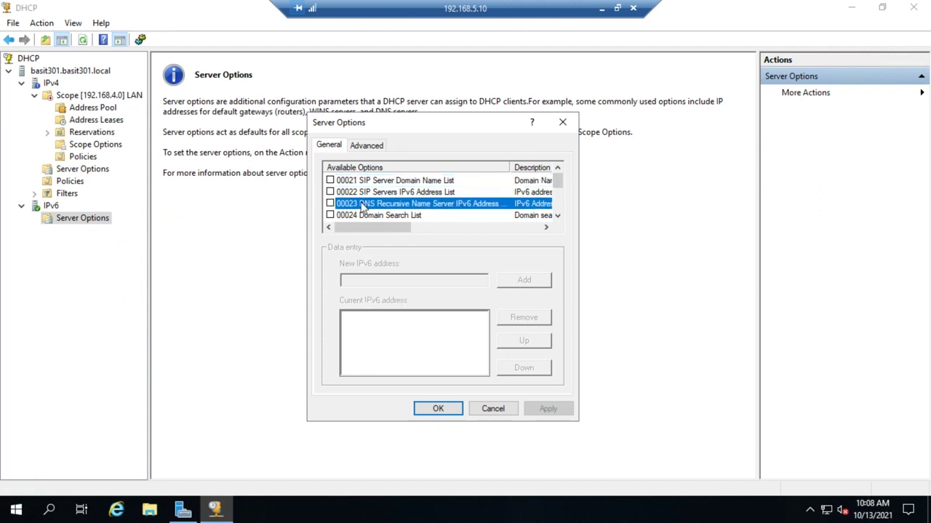
pyautogui.click(330, 205)
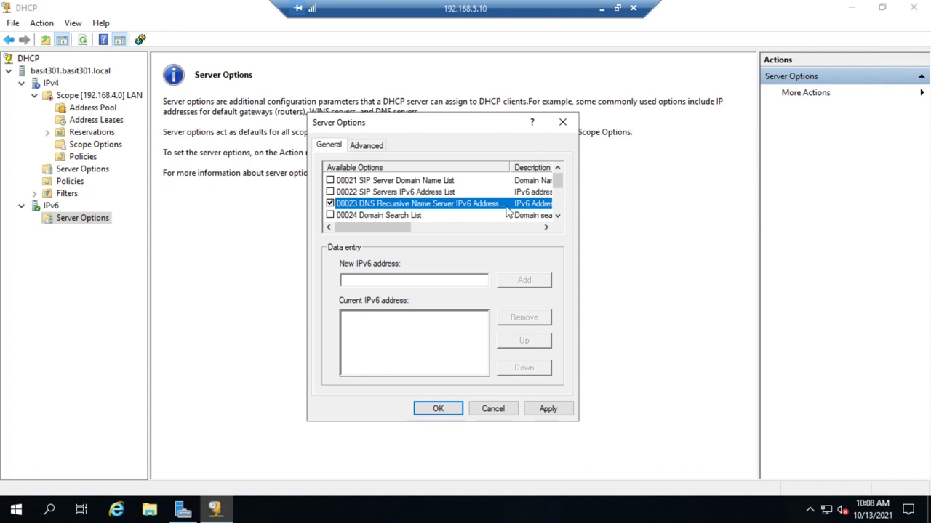
pyautogui.click(557, 215)
pyautogui.click(557, 215)
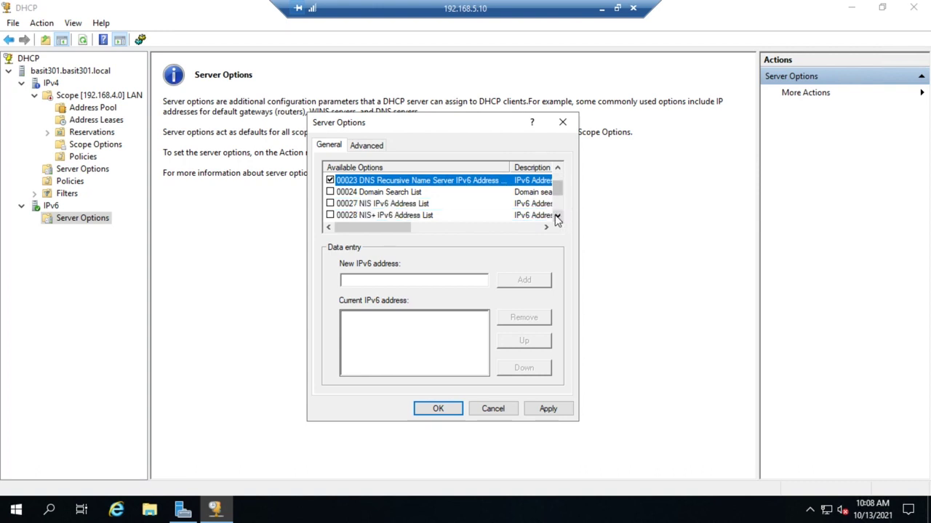
pyautogui.click(557, 216)
pyautogui.click(557, 216)
pyautogui.click(557, 216)
pyautogui.click(557, 216)
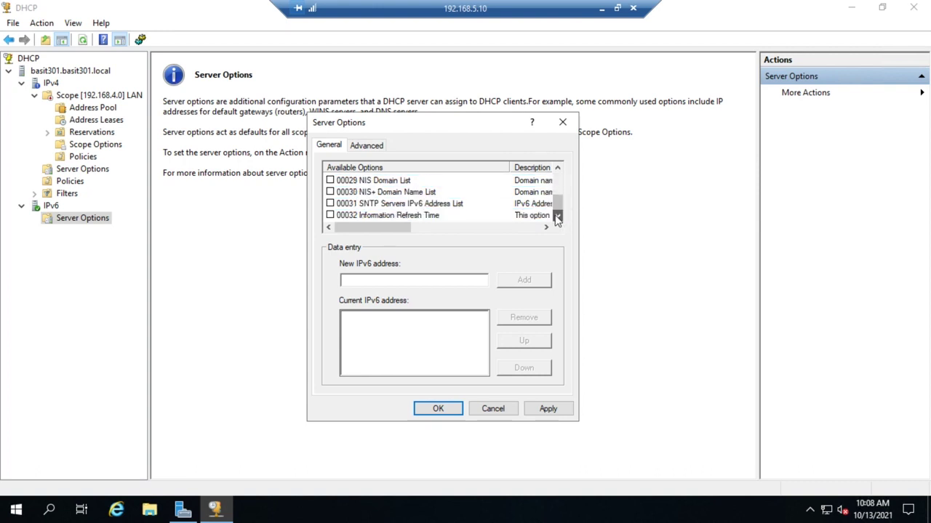
pyautogui.click(557, 193)
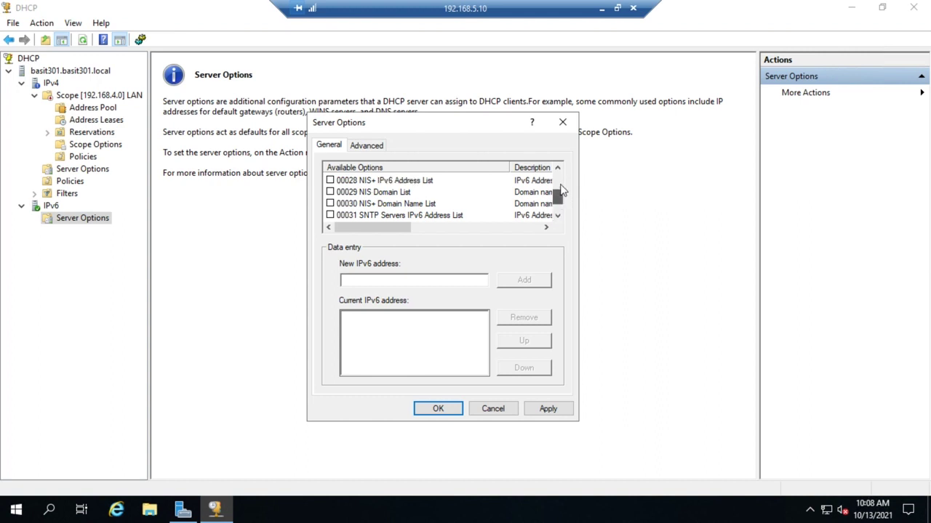
pyautogui.click(557, 185)
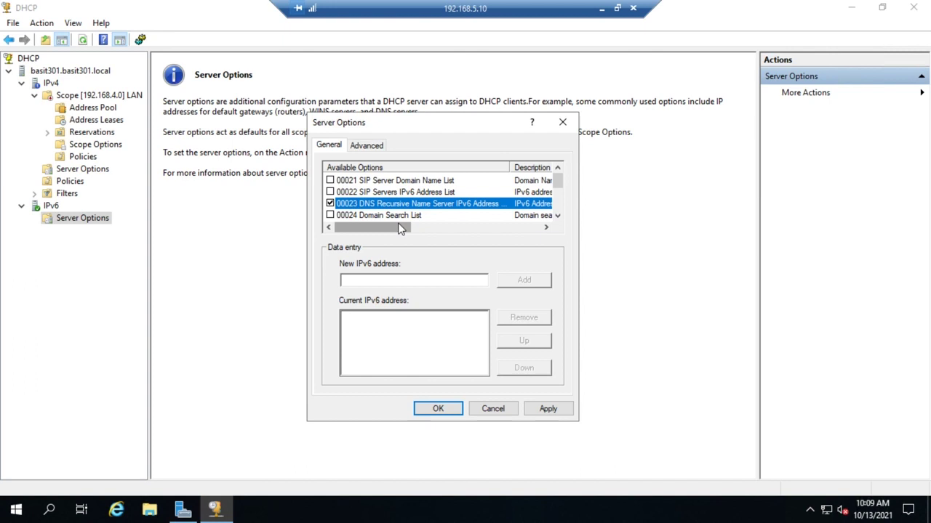
pyautogui.click(488, 411)
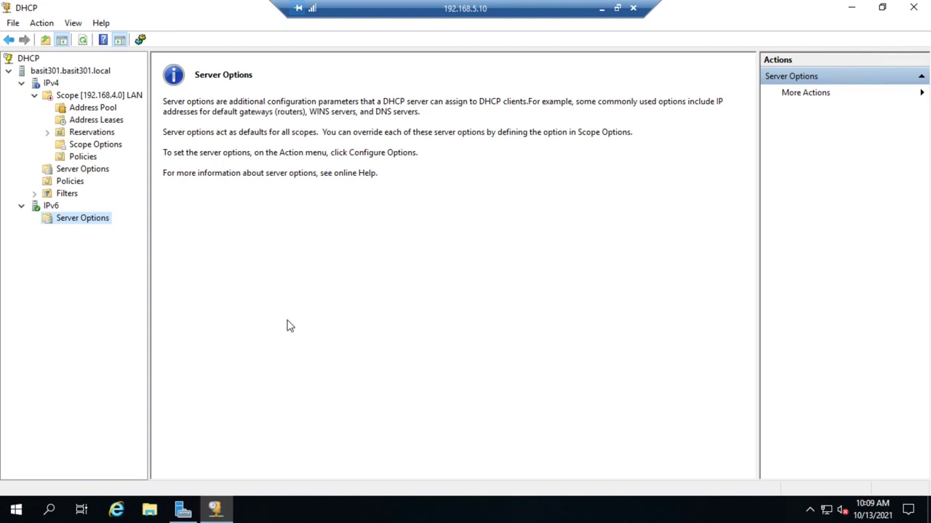
# - Start a new IPv6 scope named IPv6 with prefix 2001:acad:db8::, reaching the exclusions page
pyautogui.rightClick(52, 209)
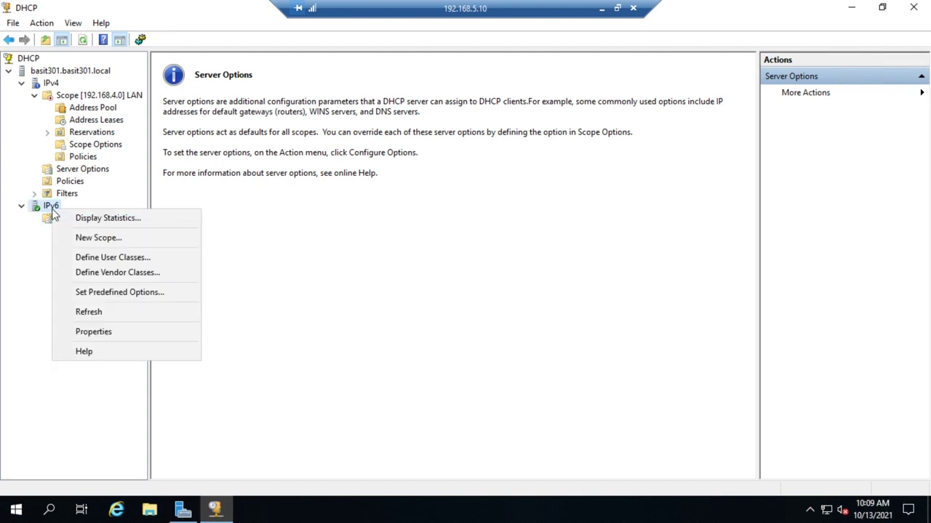
pyautogui.click(113, 243)
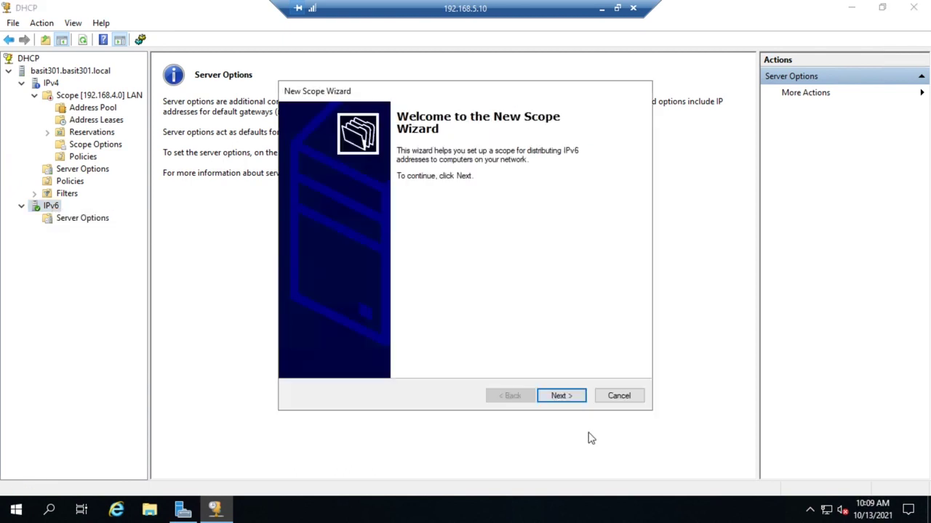
pyautogui.click(566, 400)
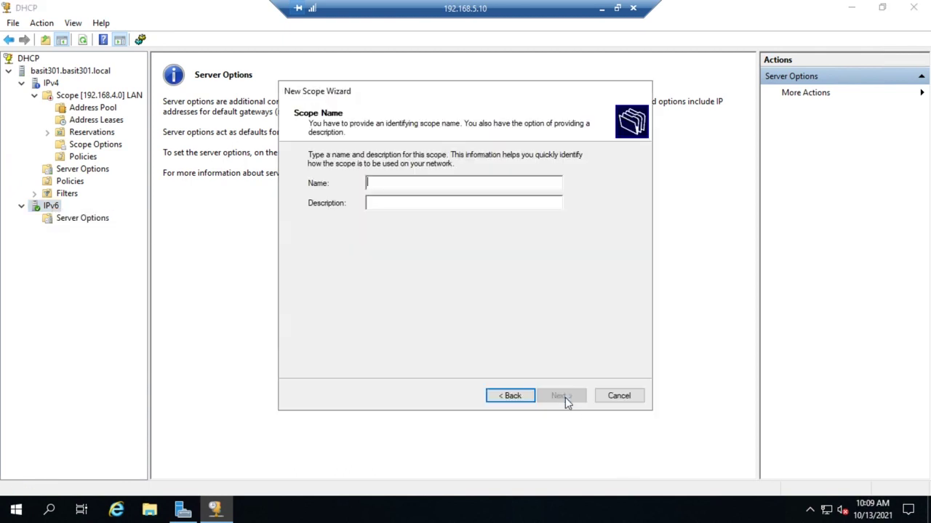
pyautogui.write('100')
pyautogui.press('BackSpace')
pyautogui.press('BackSpace')
pyautogui.write('Pv6')
pyautogui.click(559, 397)
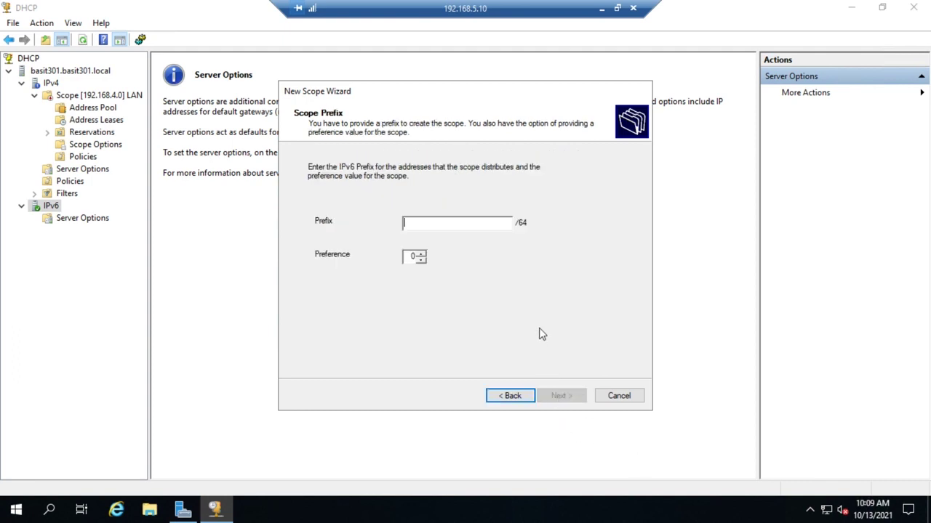
pyautogui.write('2001')
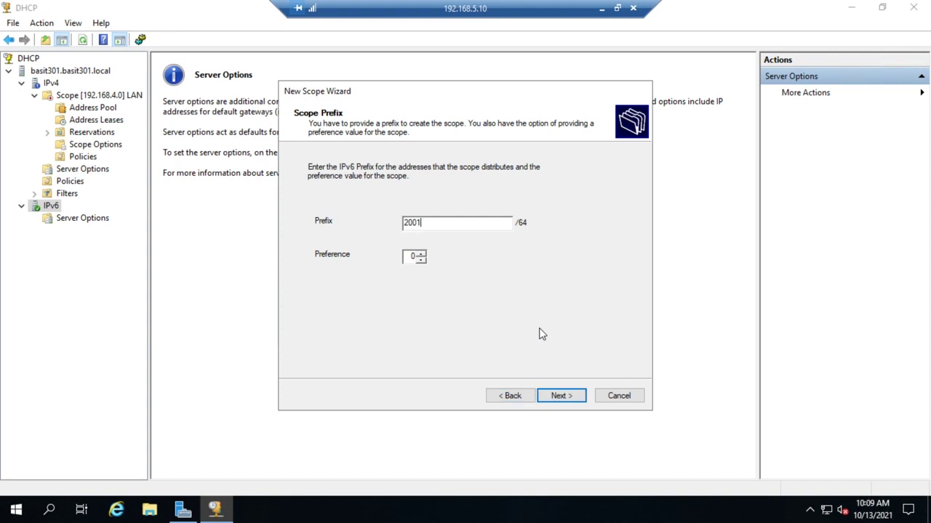
pyautogui.write(':acad:db8::')
pyautogui.click(564, 398)
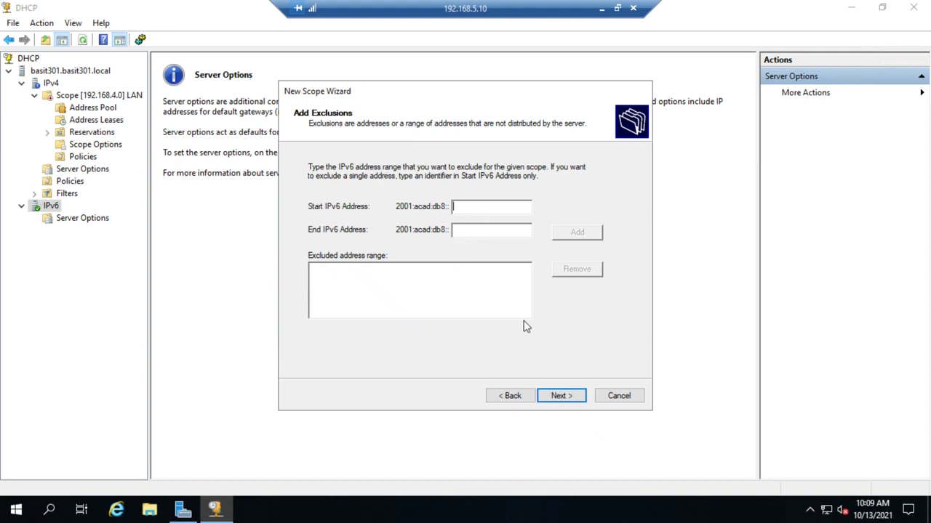
# - Exclude addresses 2001:acad:db8::10 to 2001:acad:db8::200 from the new scope
pyautogui.write('::10')
pyautogui.press('Tab')
pyautogui.write('::200')
pyautogui.click(576, 234)
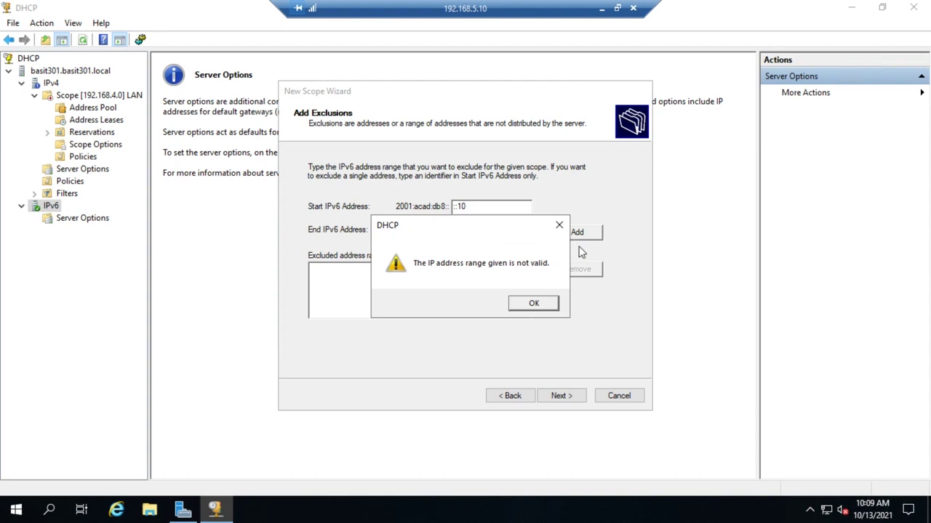
pyautogui.click(532, 309)
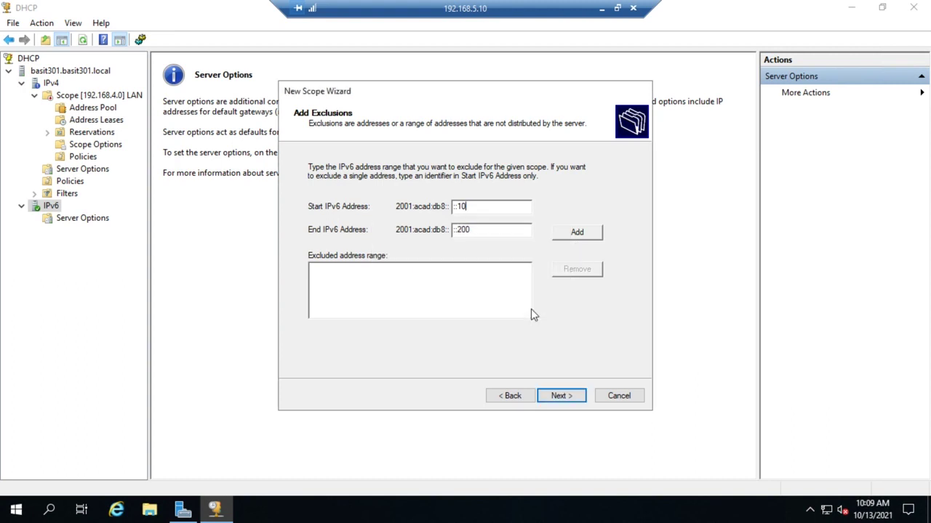
pyautogui.click(457, 207)
pyautogui.press('BackSpace')
pyautogui.press('BackSpace')
pyautogui.click(456, 231)
pyautogui.press('BackSpace')
pyautogui.press('BackSpace')
pyautogui.click(562, 233)
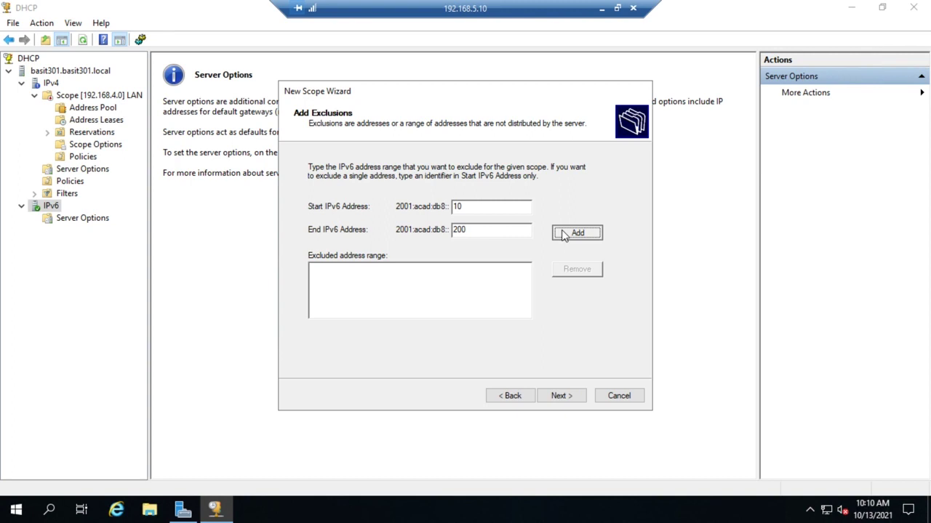
pyautogui.click(559, 399)
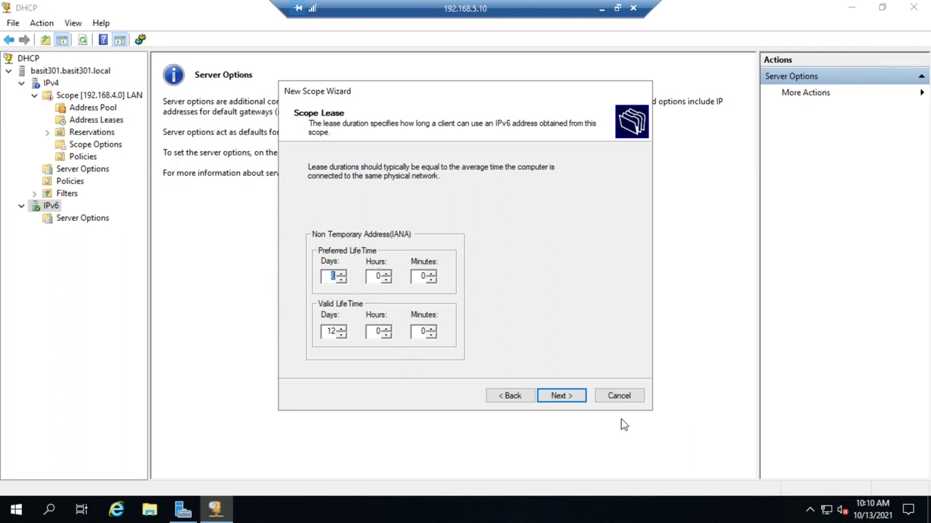
# - Keep the default lease lifetimes, choose not to activate the scope, and finish the wizard
pyautogui.click(560, 397)
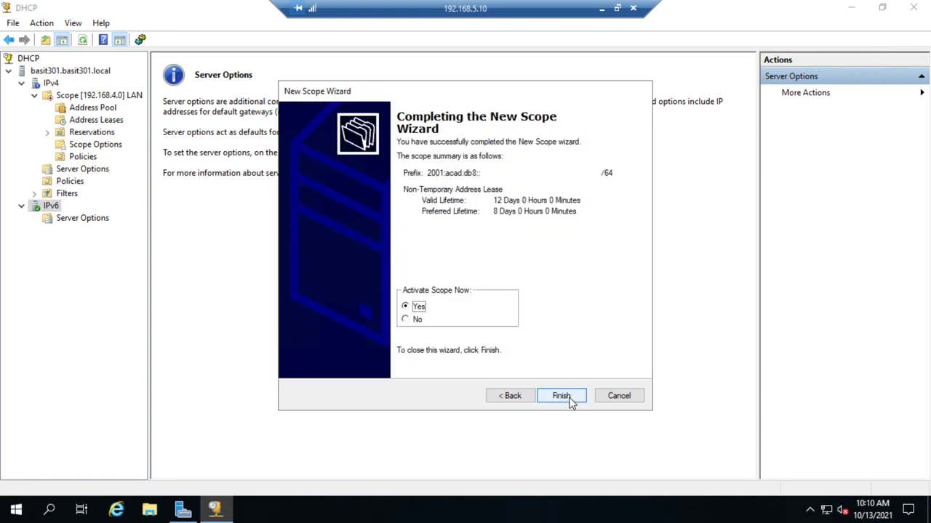
pyautogui.click(408, 320)
pyautogui.click(571, 399)
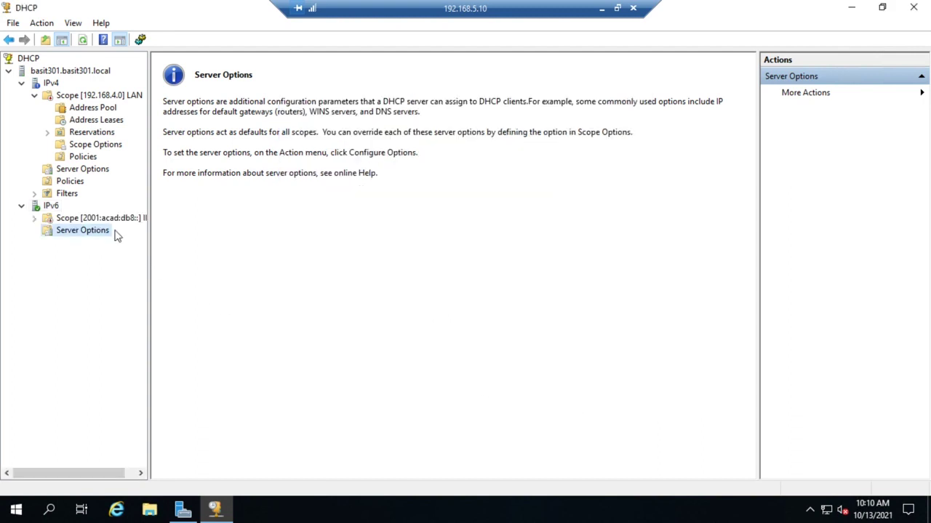
pyautogui.rightClick(72, 222)
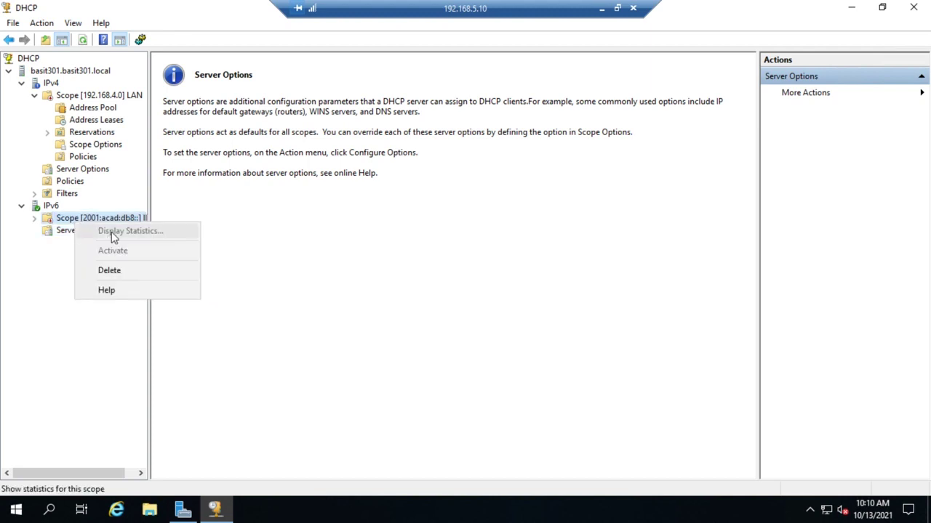
# - Expand the new IPv6 scope and open Configure Options for its Scope Options
pyautogui.press('Escape')
pyautogui.doubleClick(71, 221)
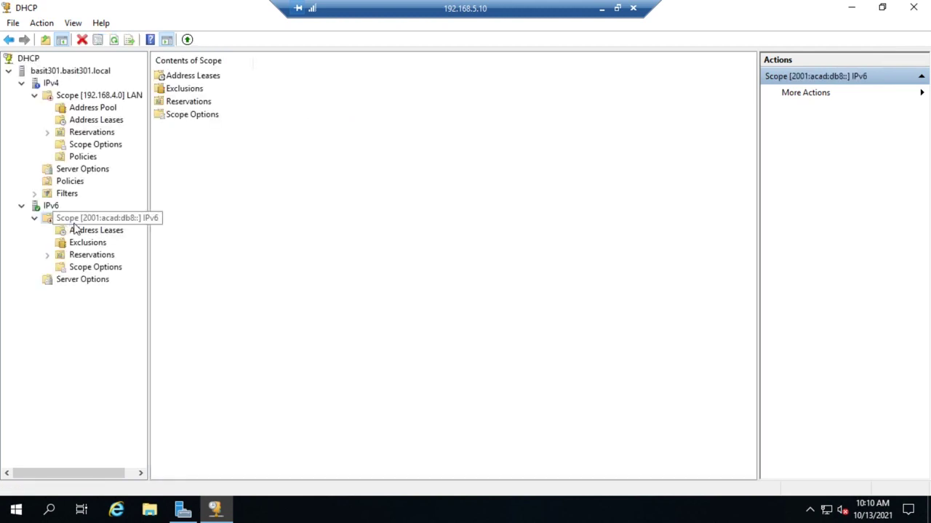
pyautogui.click(104, 271)
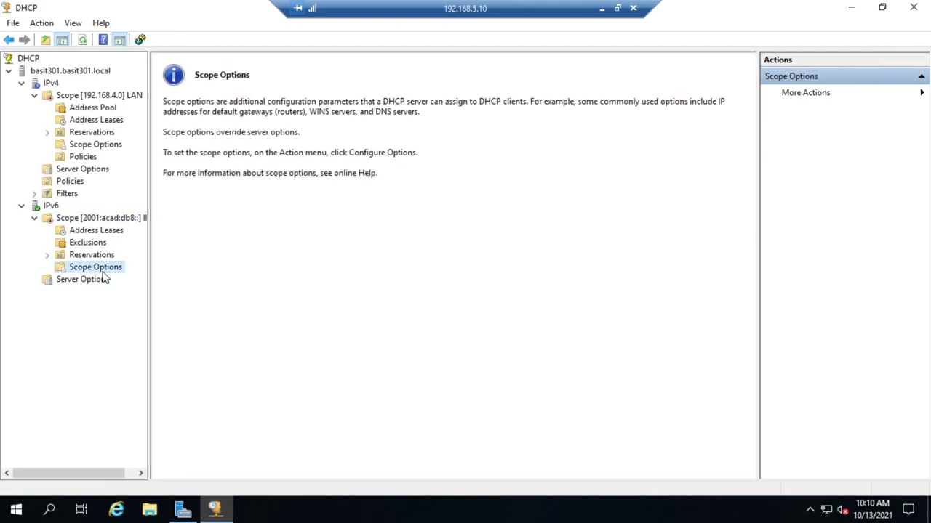
pyautogui.rightClick(104, 276)
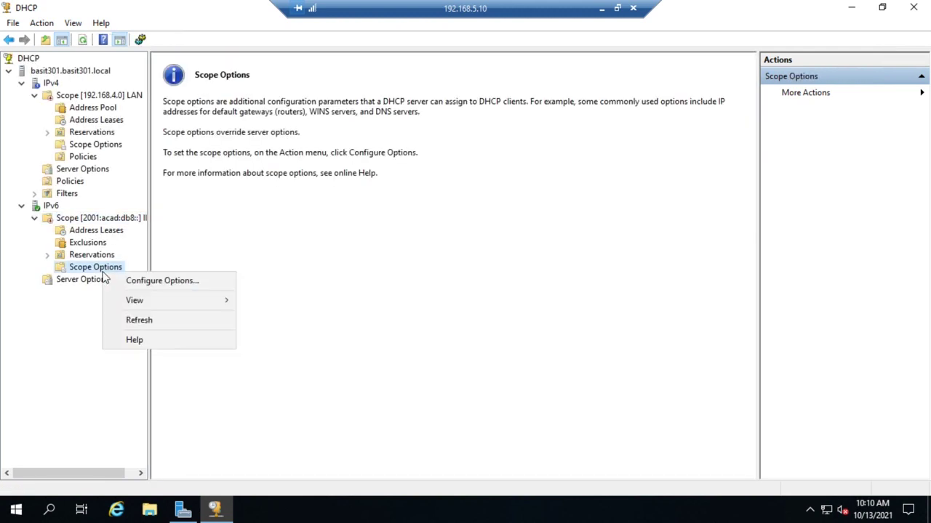
pyautogui.click(164, 280)
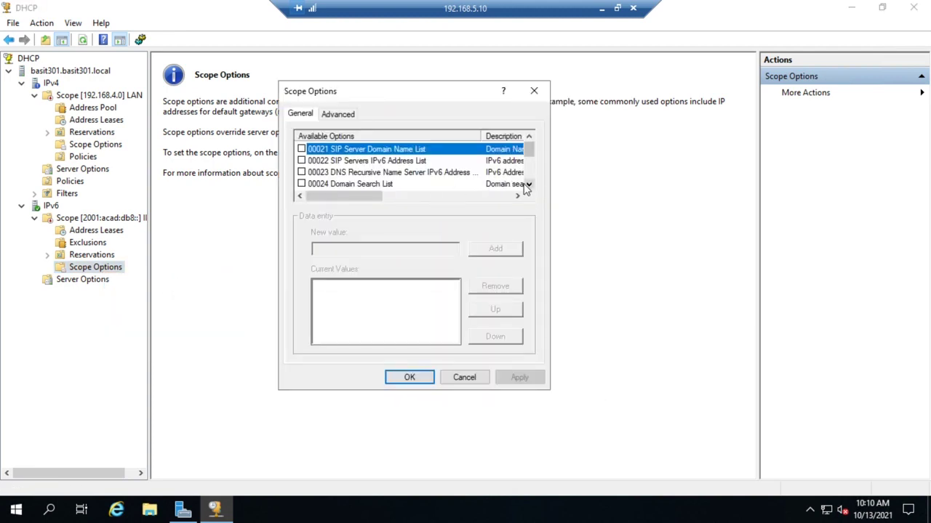
# - Review the 00023 DNS Recursive Name Server option, then cancel without applying anything
pyautogui.doubleClick(530, 184)
pyautogui.doubleClick(530, 184)
pyautogui.doubleClick(530, 185)
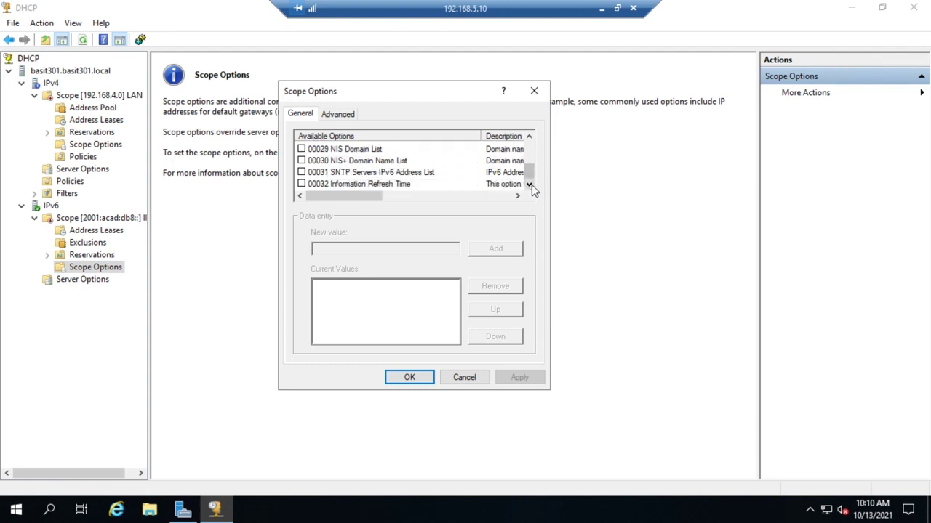
pyautogui.doubleClick(529, 137)
pyautogui.tripleClick(529, 137)
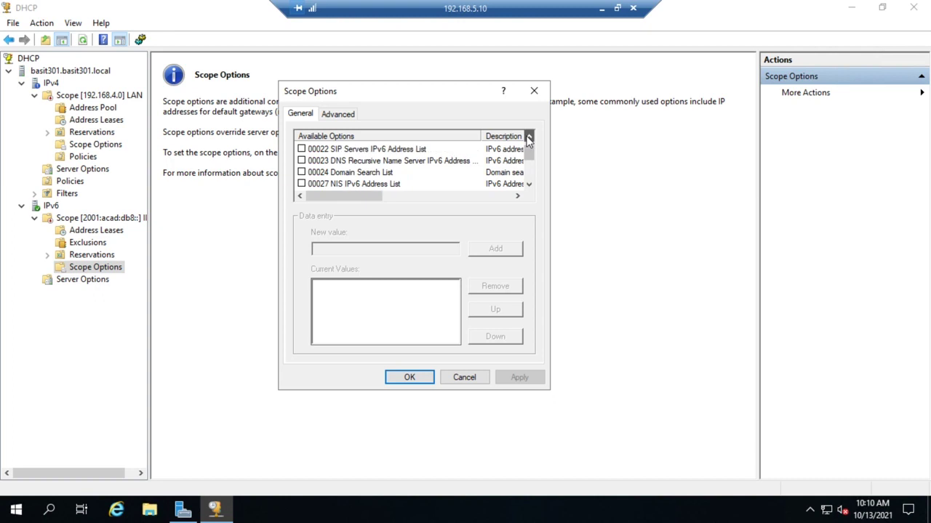
pyautogui.click(529, 137)
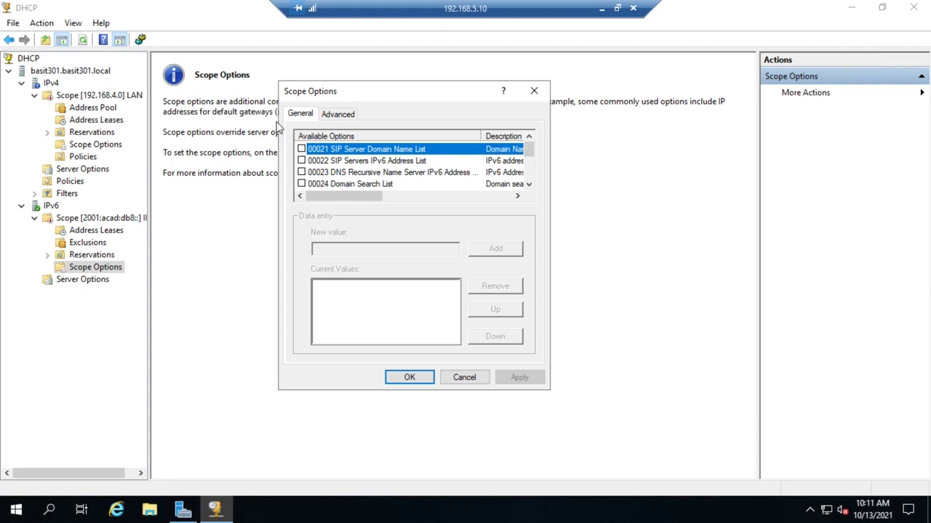
pyautogui.click(338, 173)
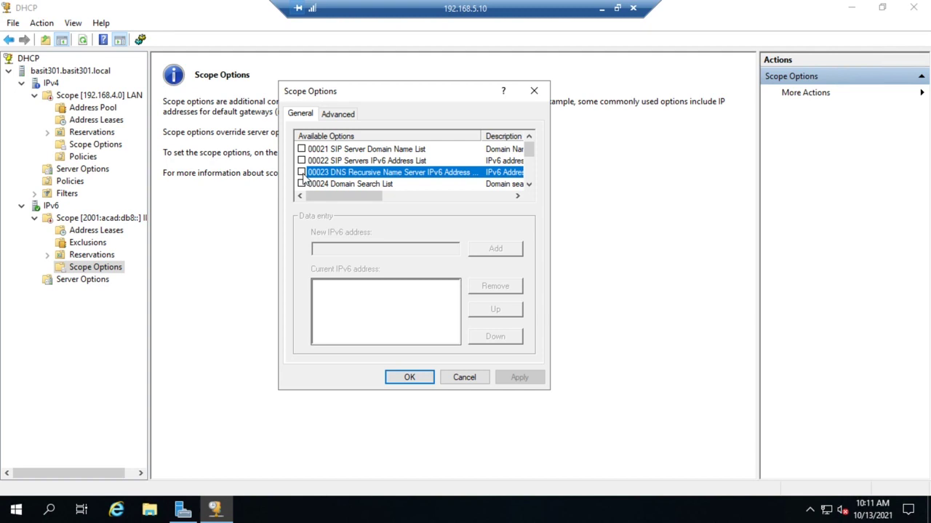
pyautogui.click(465, 376)
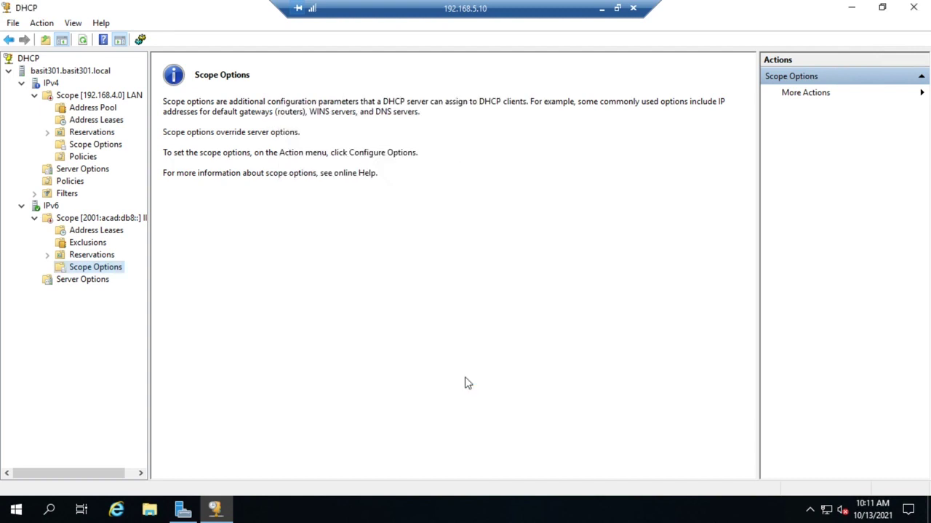
# - Delete the demo 2001:acad:db8:: scope and return to IPv6 Server Options
pyautogui.rightClick(106, 222)
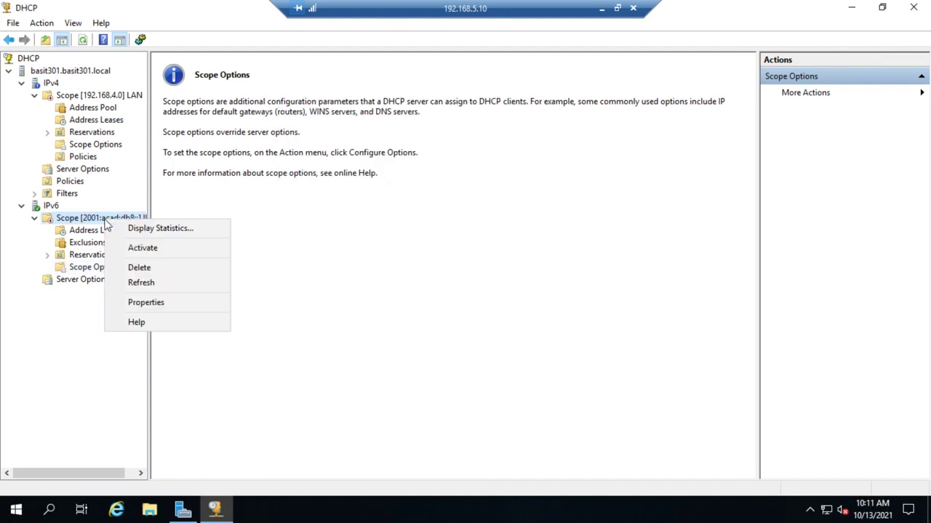
pyautogui.click(132, 269)
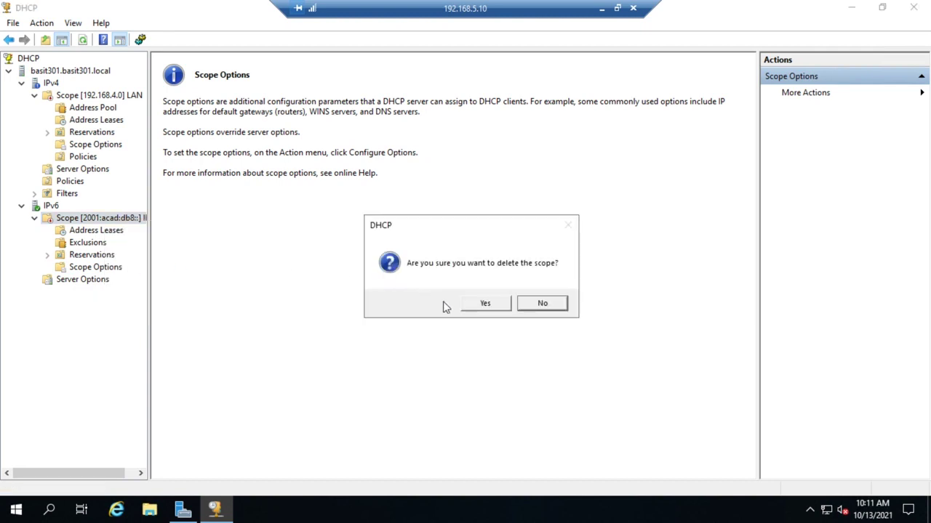
pyautogui.click(484, 304)
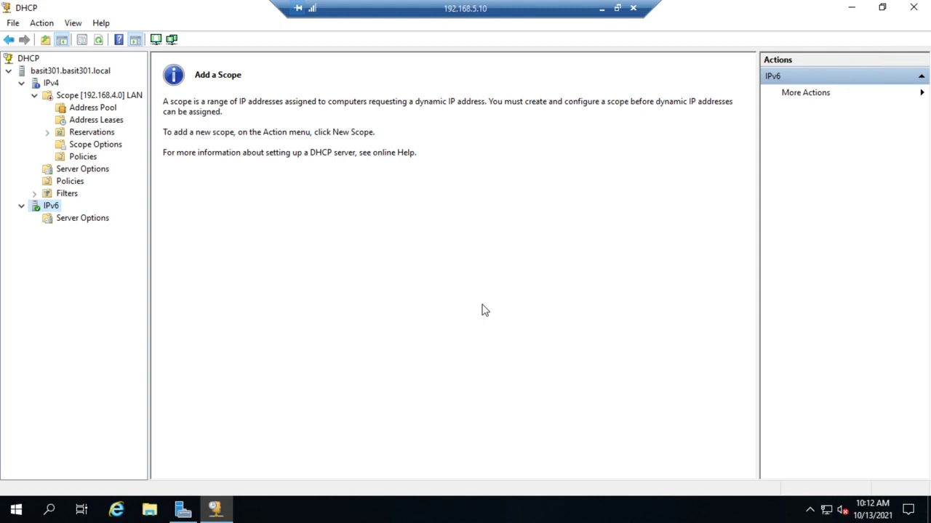
pyautogui.click(66, 221)
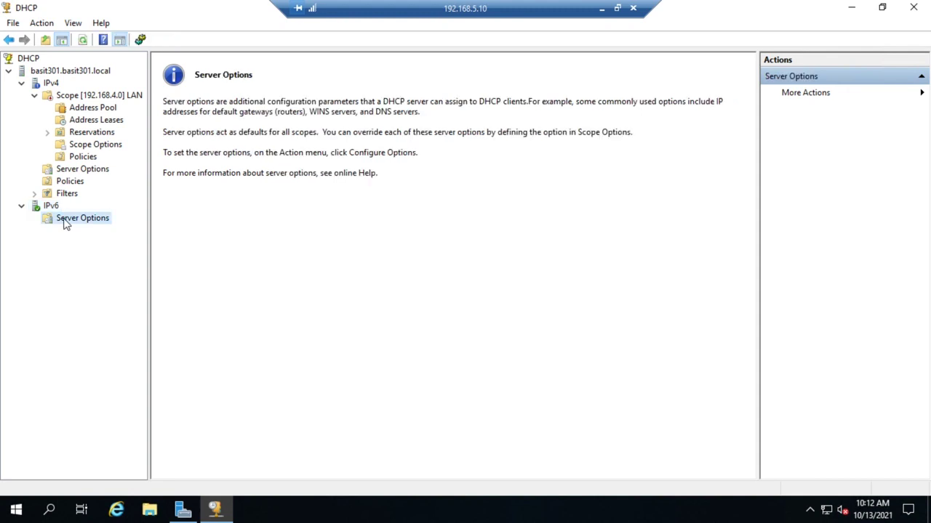